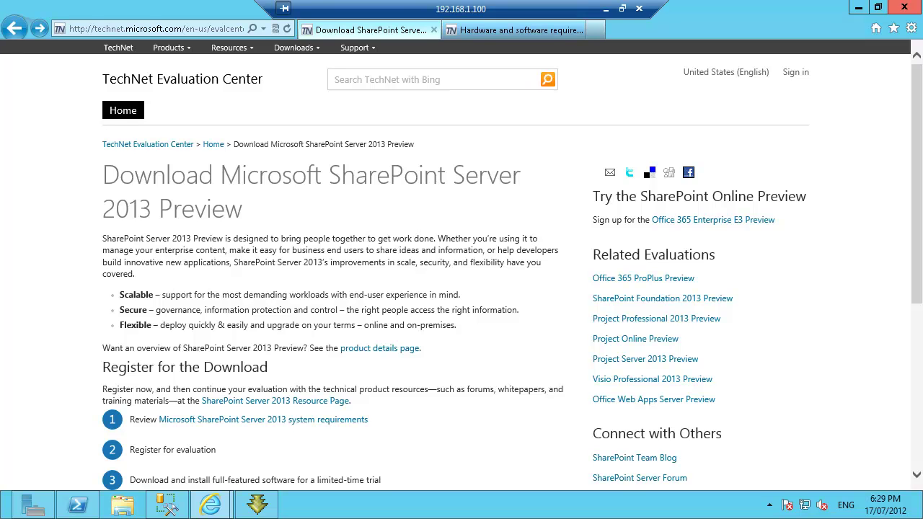
- Read through the SharePoint hardware and software requirements page
drag(917, 122, 909, 218)
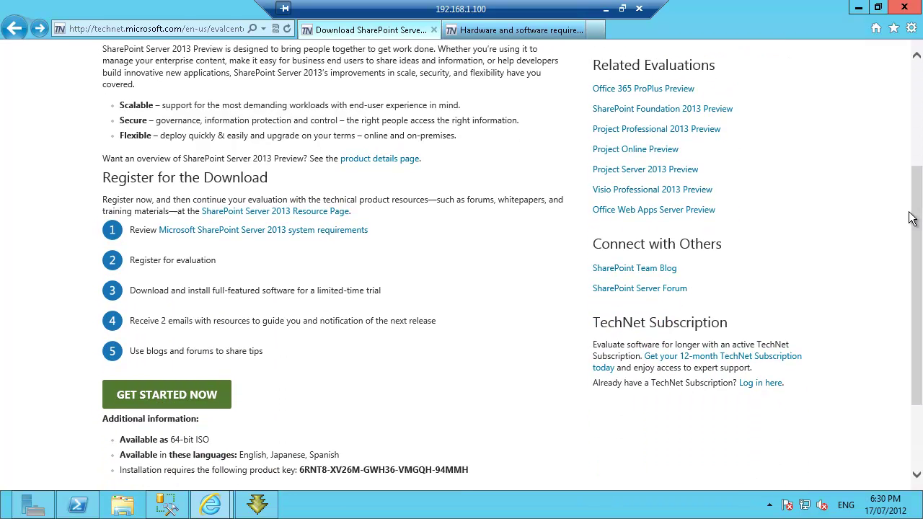
click(489, 29)
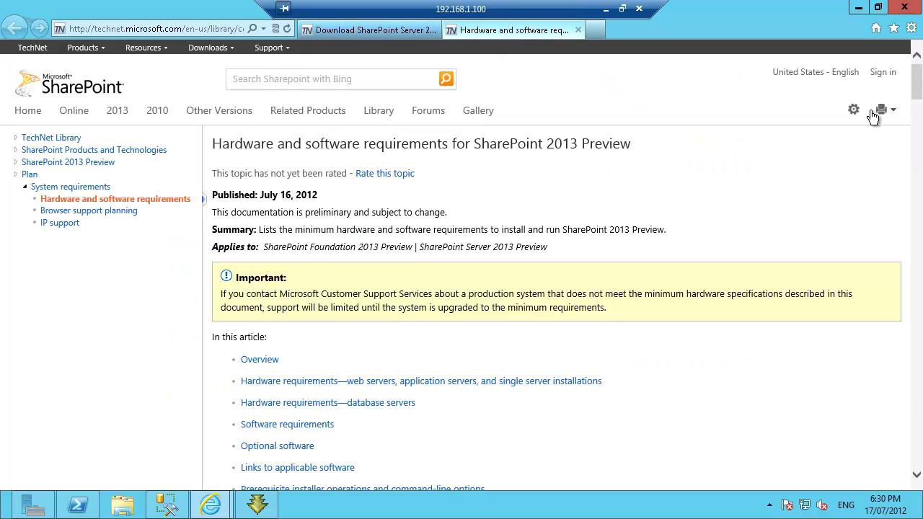
drag(916, 92, 906, 153)
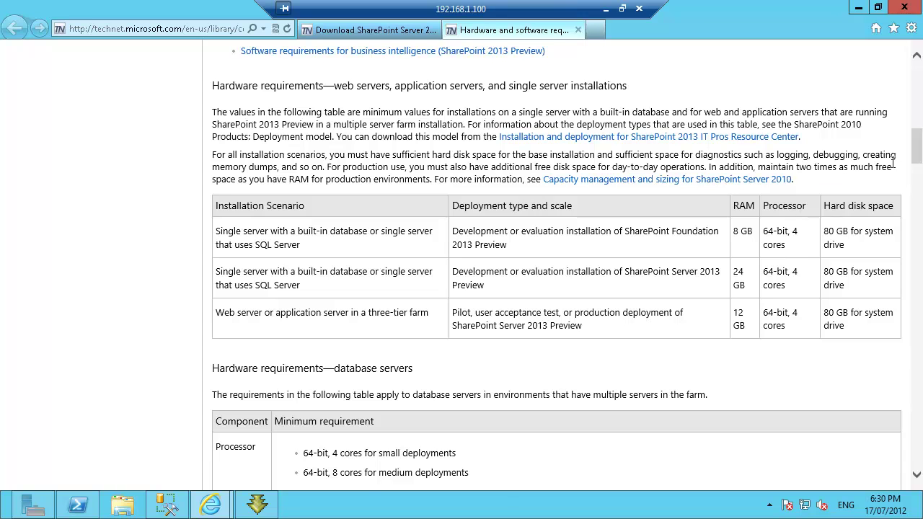
mouse_move(914, 159)
mouse_down()
mouse_move(906, 220)
mouse_move(917, 151)
mouse_up()
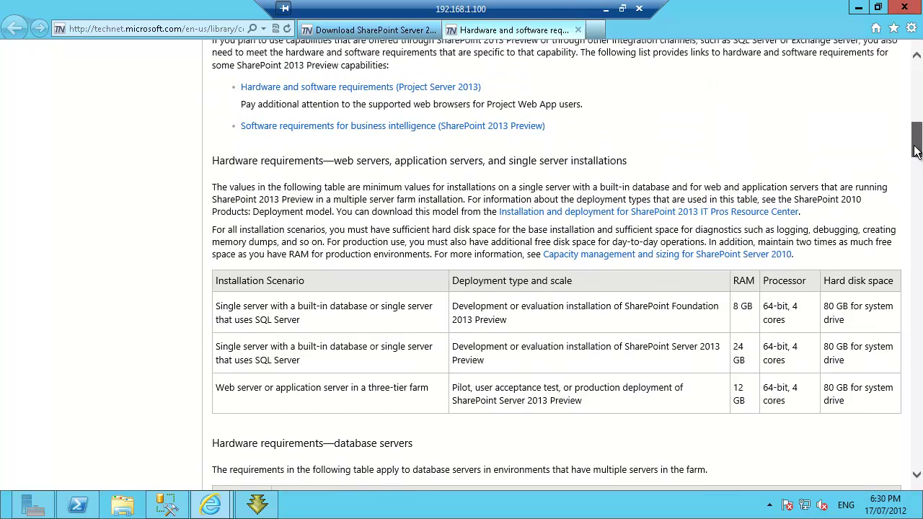
drag(915, 150, 799, 76)
- Return to the download page and watch Download Manager until the 2.1 GB image reaches 100%
click(337, 32)
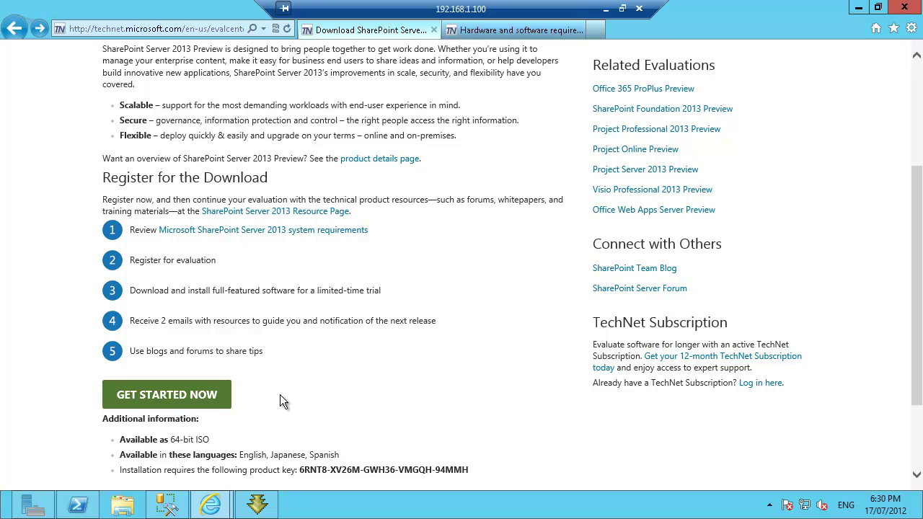
click(258, 506)
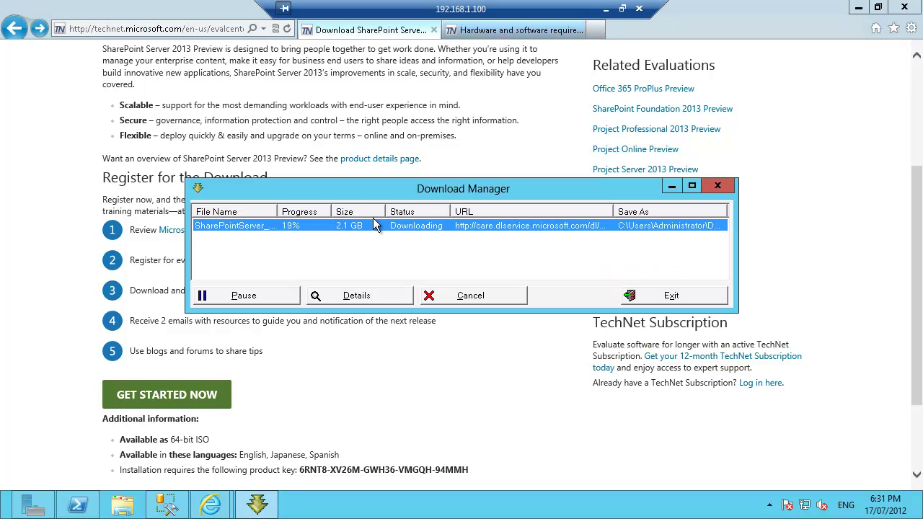
drag(353, 184, 428, 66)
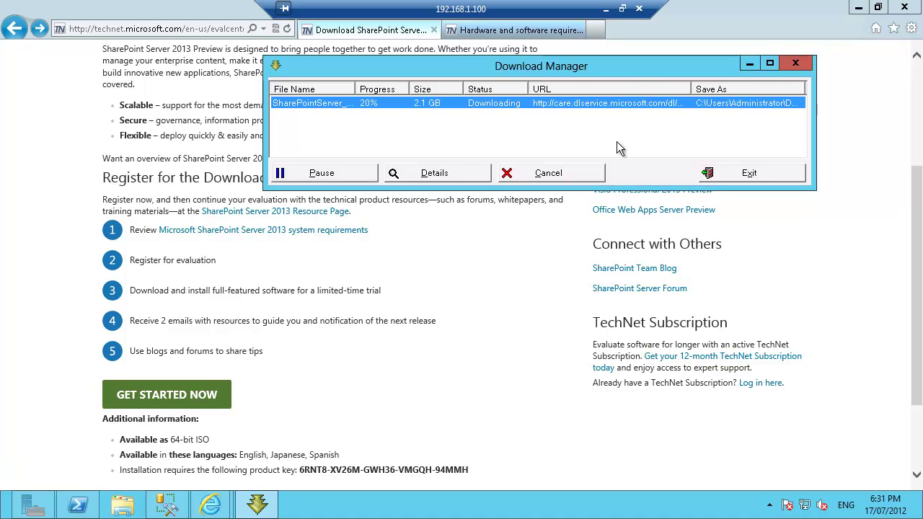
drag(611, 72, 571, 106)
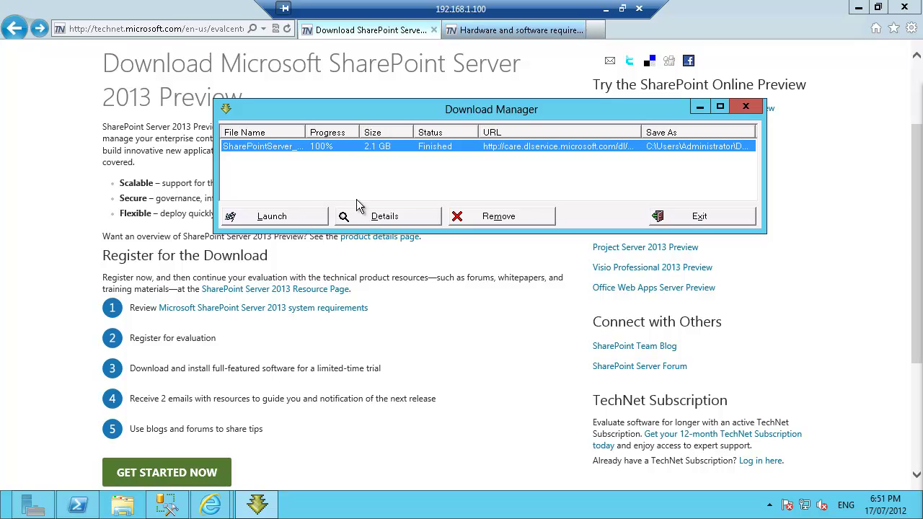
- Launch the finished image in Windows Explorer and scroll through the DVD Drive (E:) files
click(293, 216)
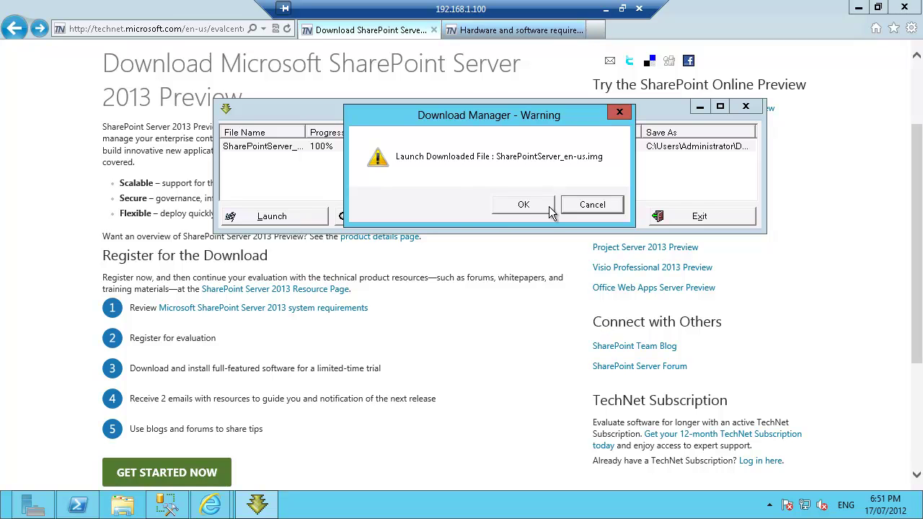
click(524, 205)
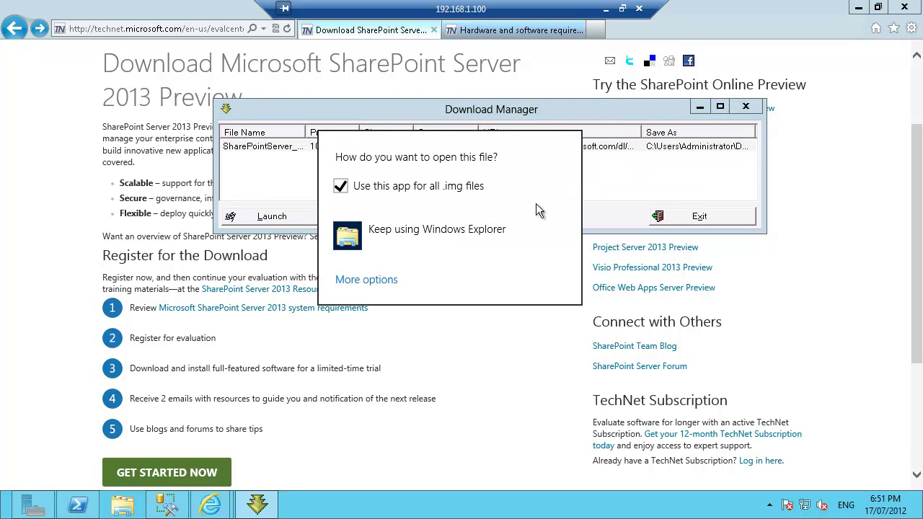
click(421, 232)
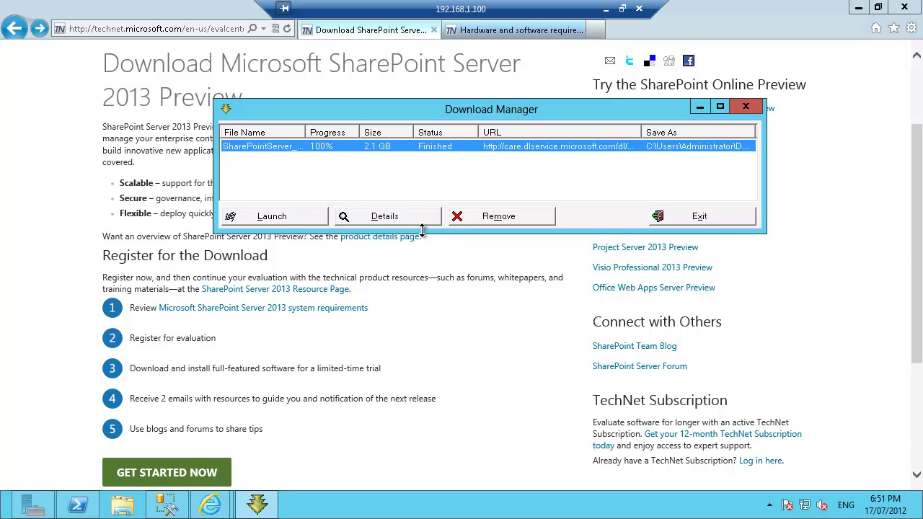
click(699, 108)
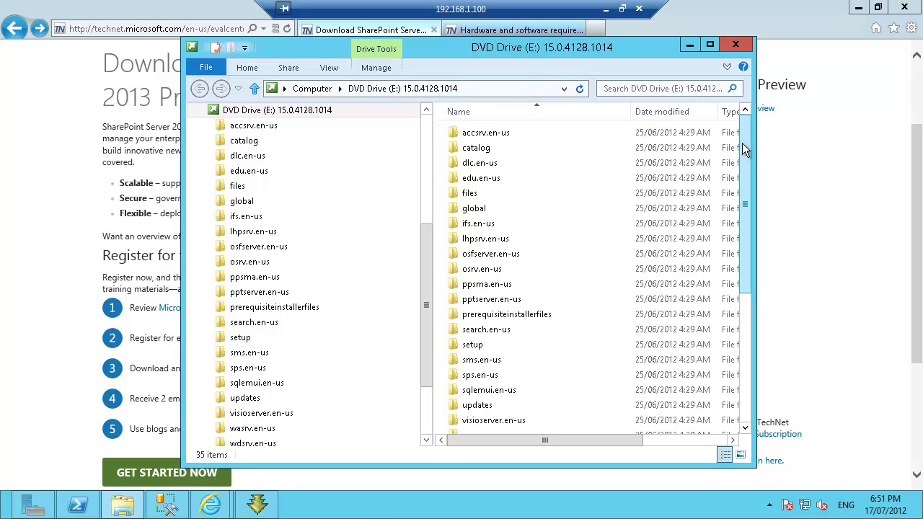
drag(743, 144, 738, 331)
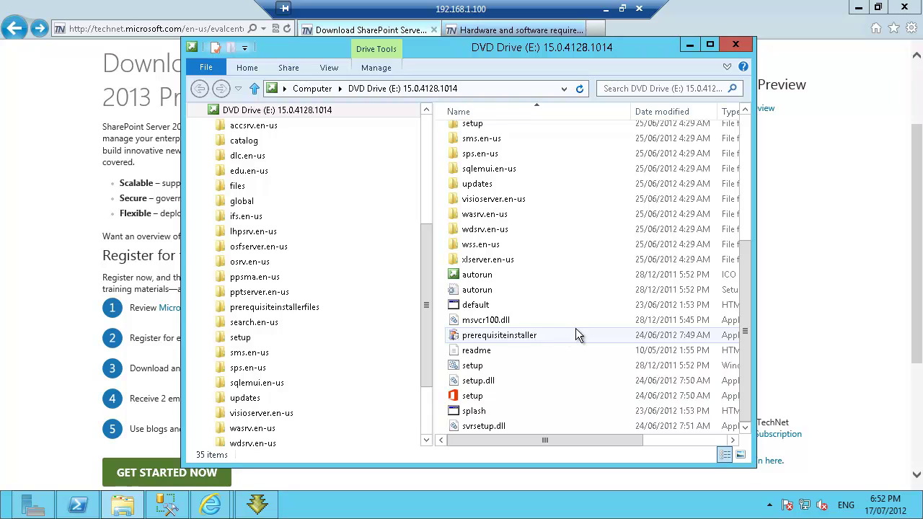
- Run setup, dismiss the missing-prerequisites errors, and launch prerequisiteinstaller instead
click(477, 399)
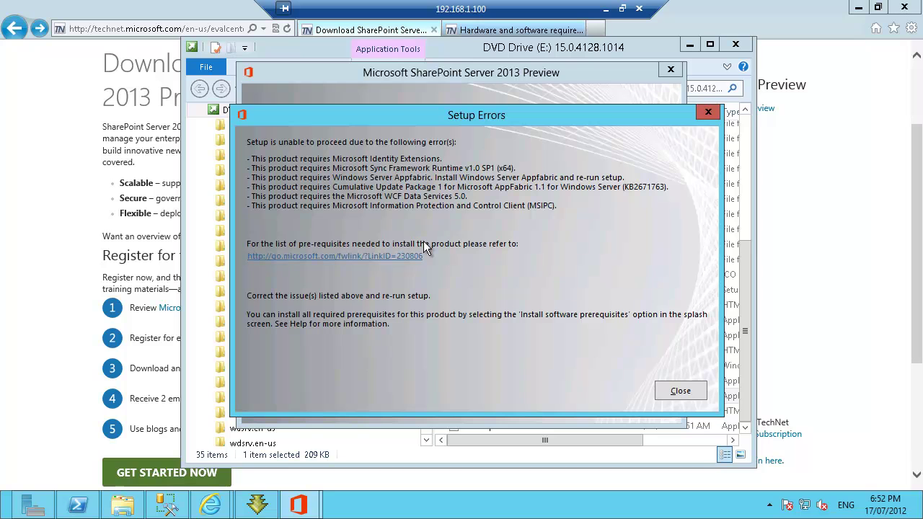
click(678, 391)
double_click(534, 335)
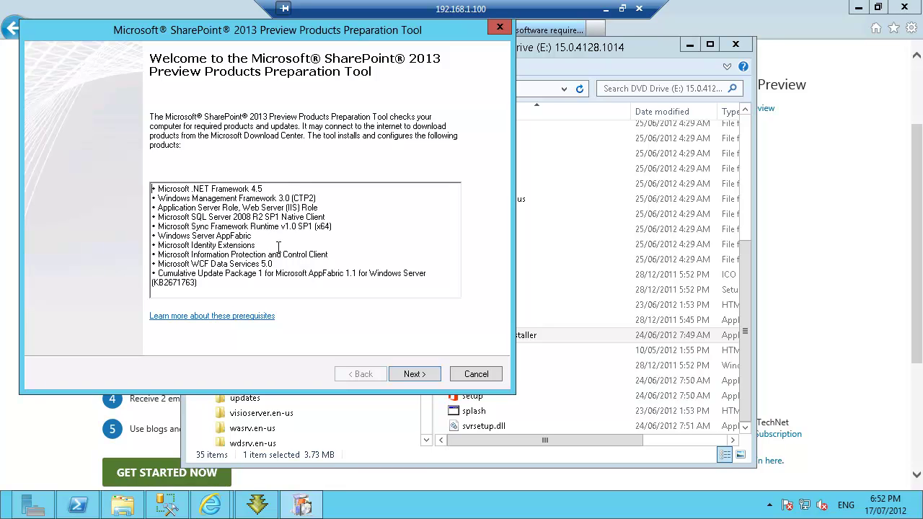
- Accept the licence terms and install all the required SharePoint prerequisites
click(416, 375)
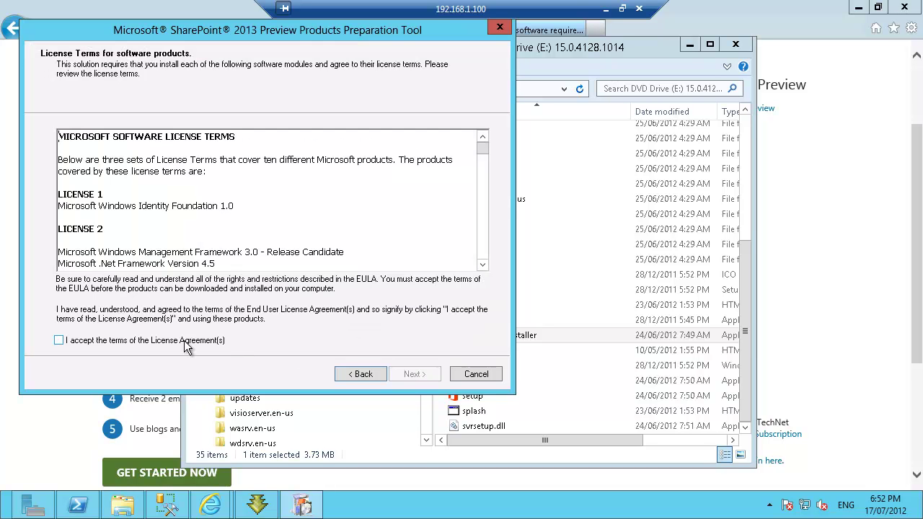
click(185, 340)
click(407, 371)
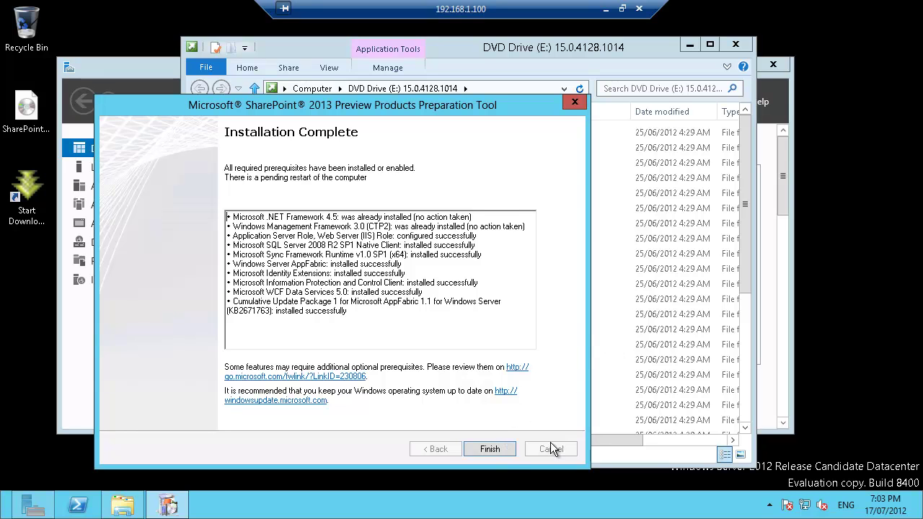
click(489, 448)
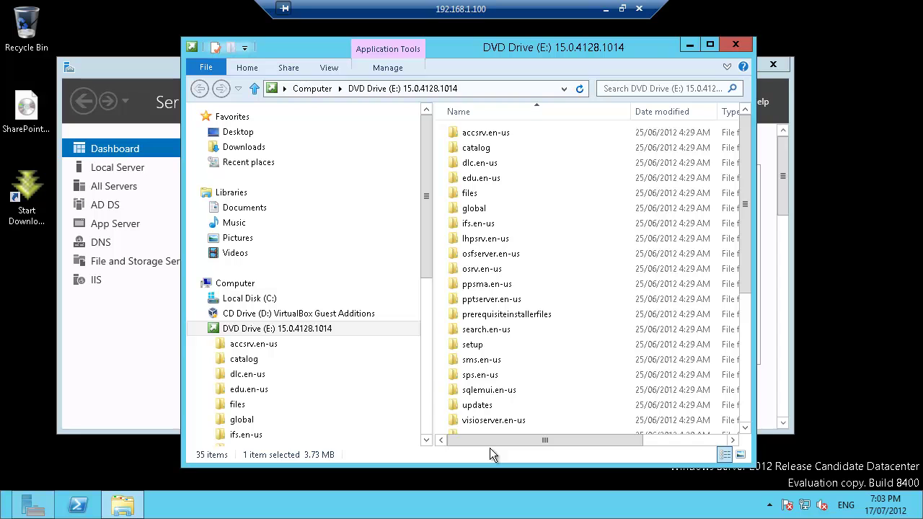
scroll(746, 326, down, 5)
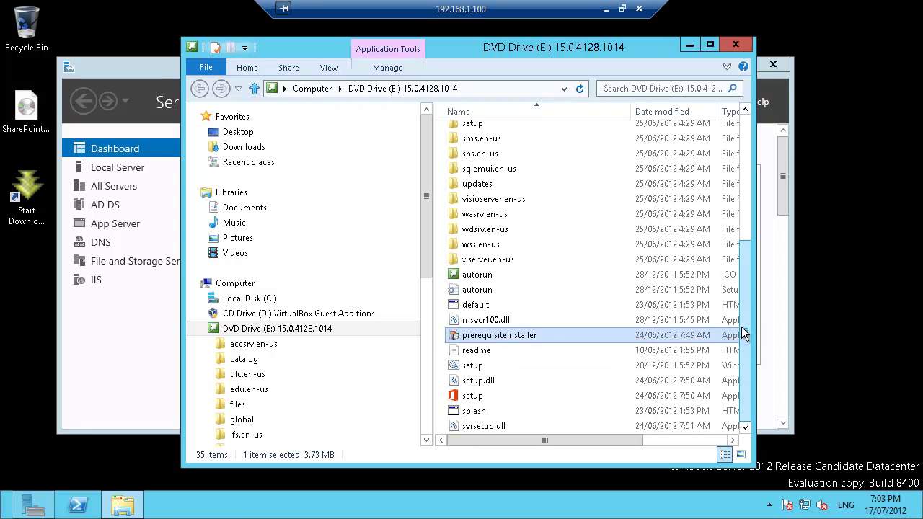
double_click(499, 400)
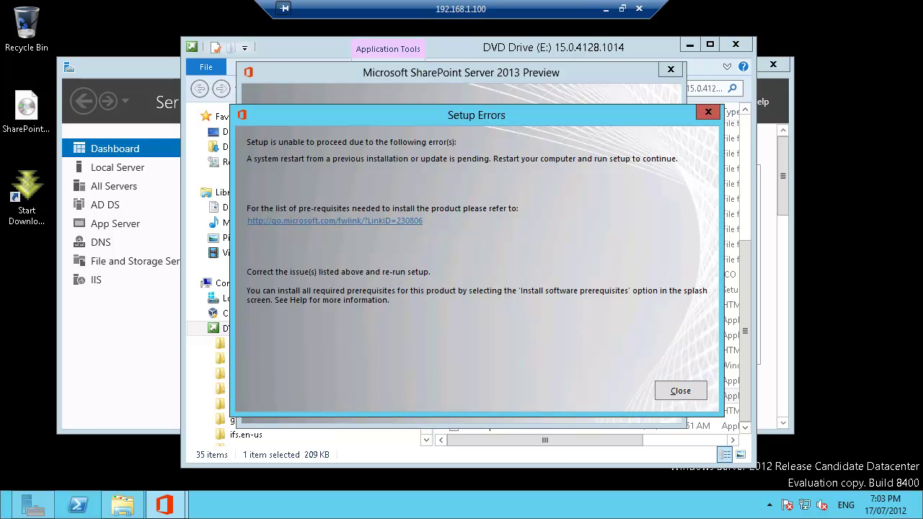
key(Return)
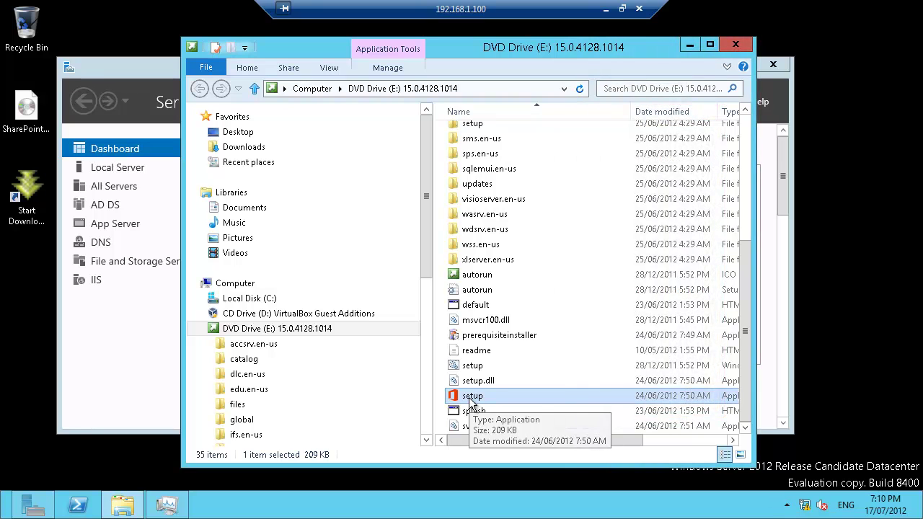
- Rerun setup after the restart and submit the validated 25-character product key
double_click(469, 401)
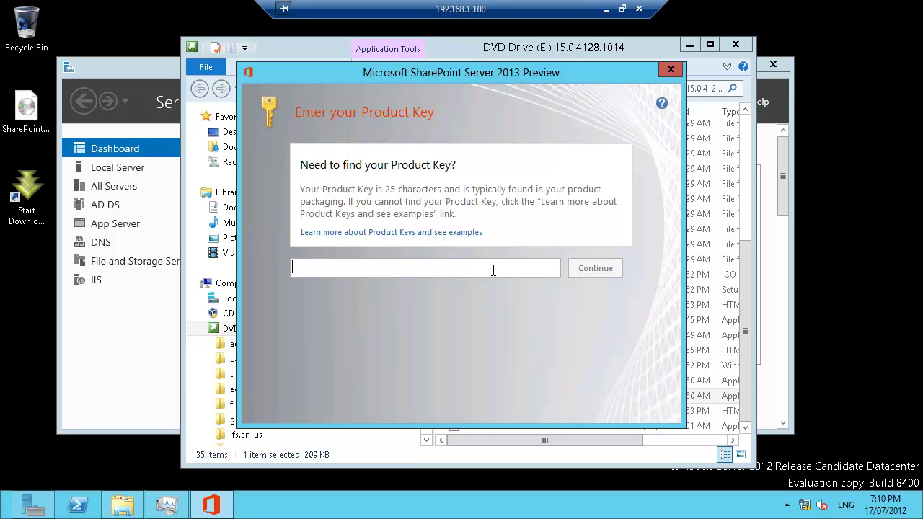
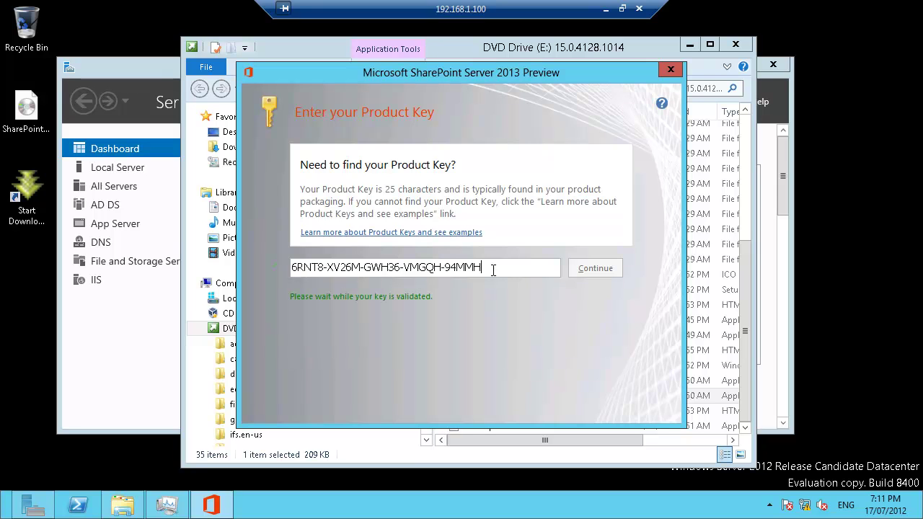
click(603, 268)
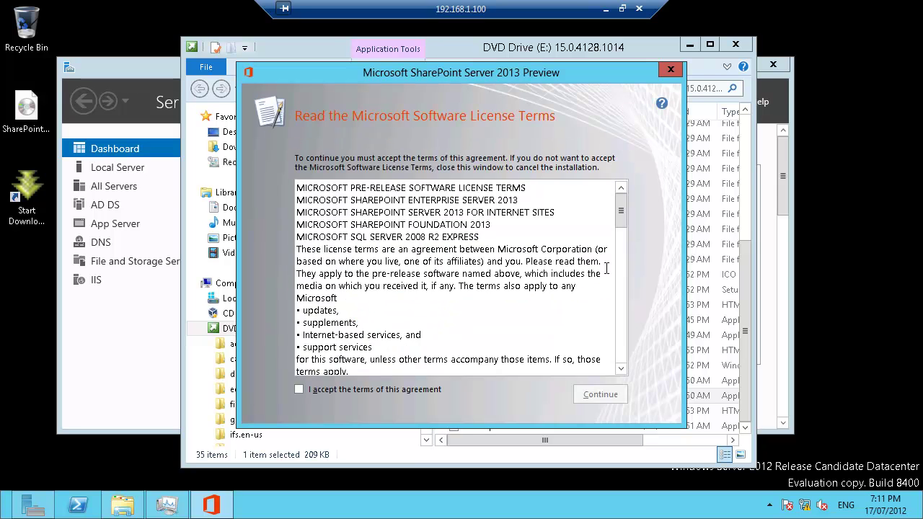
- Accept the licence terms and install SharePoint to the default file locations
click(421, 391)
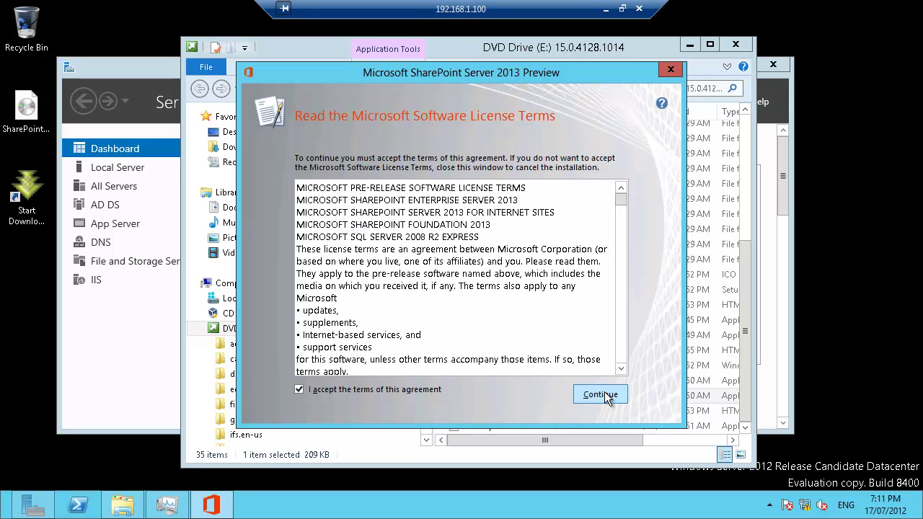
click(607, 396)
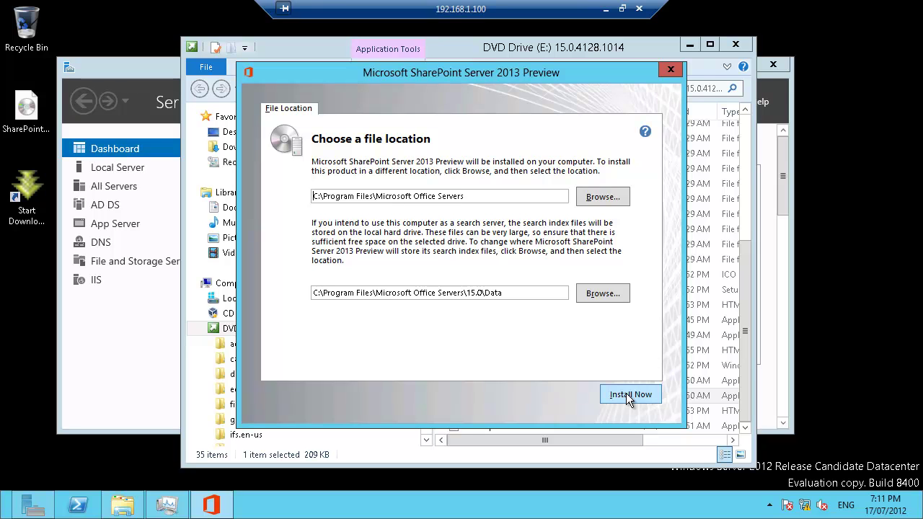
click(626, 395)
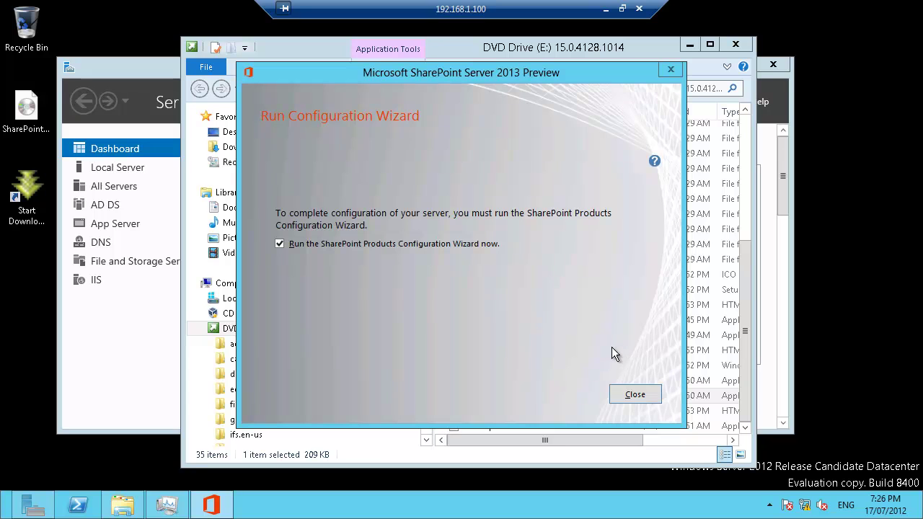
- Close setup, start the configuration wizard, and allow the required services to restart
click(634, 395)
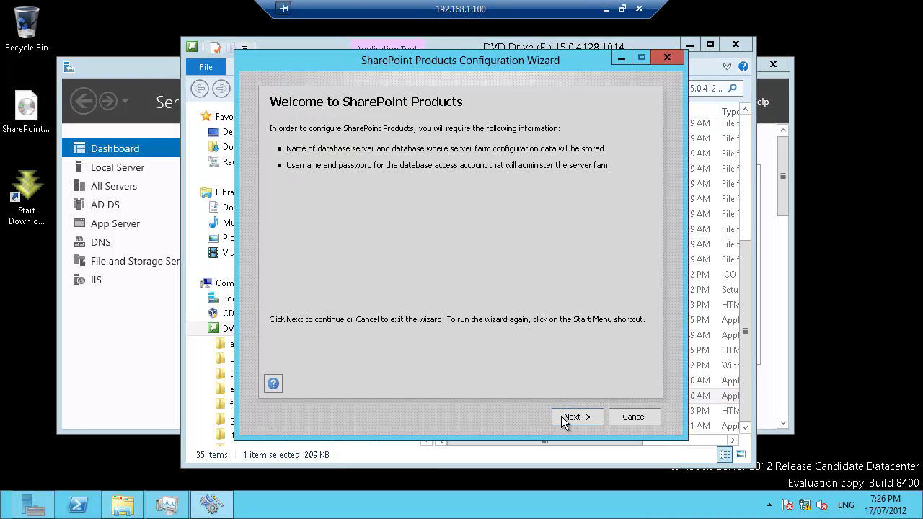
click(563, 417)
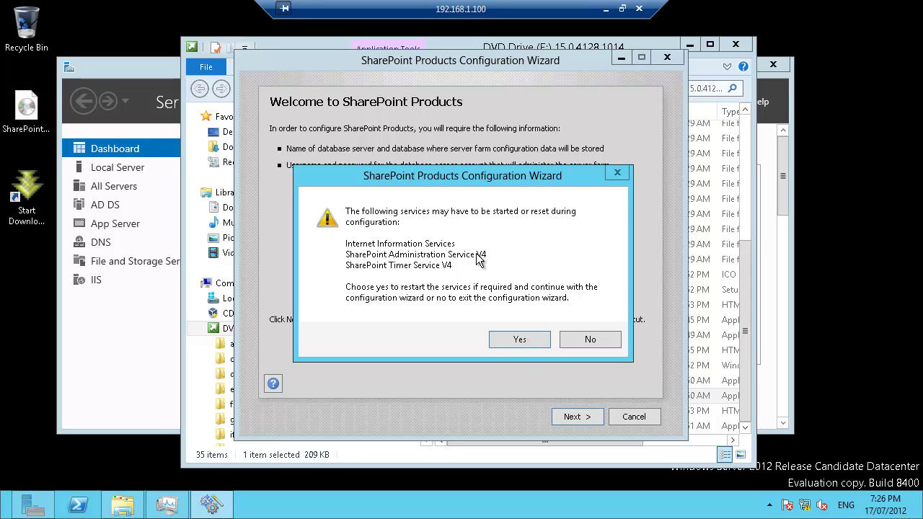
click(509, 339)
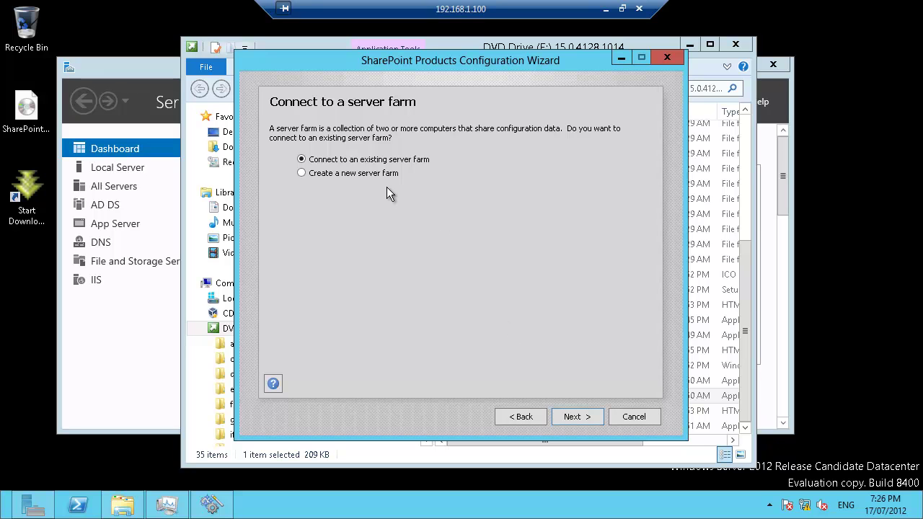
- Create a new farm on database server 'test' using the domain administrator account and password
click(375, 174)
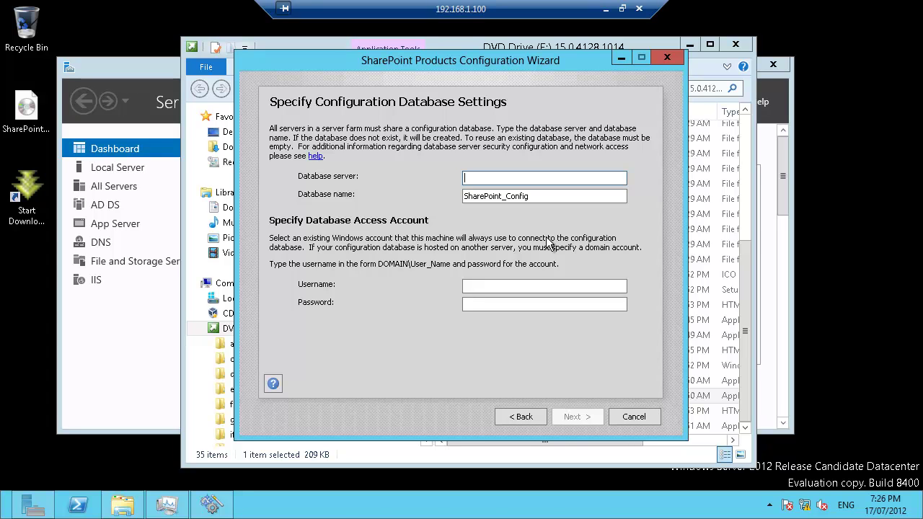
text(test)
click(503, 285)
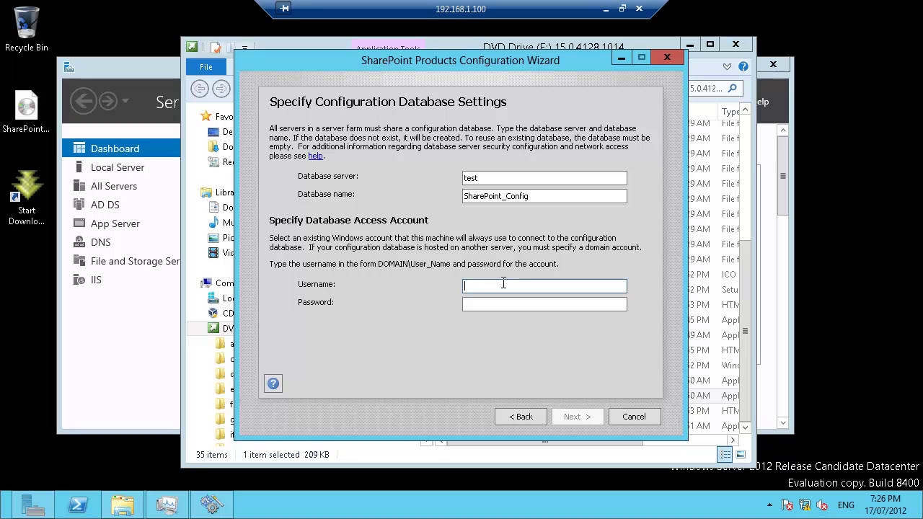
text(HEYCOFFEE\administrator)
key(Tab)
text(••••••)
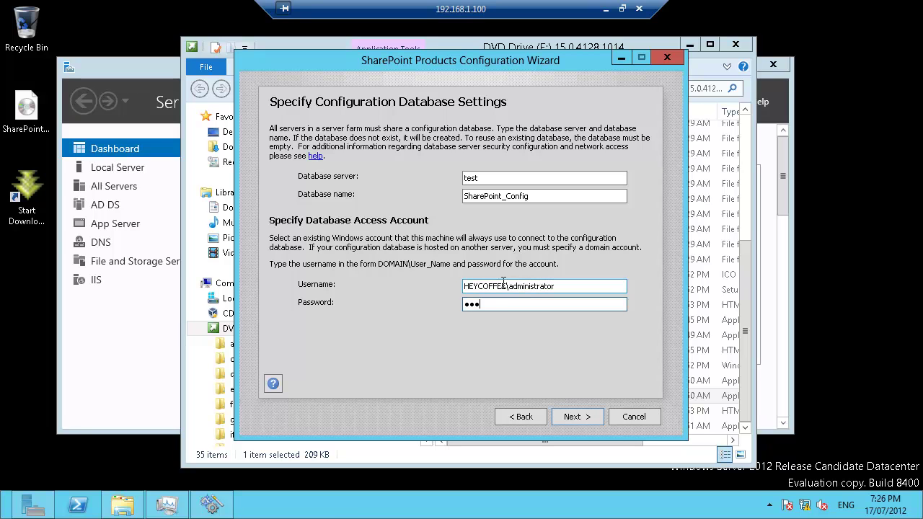
text(••)
click(585, 415)
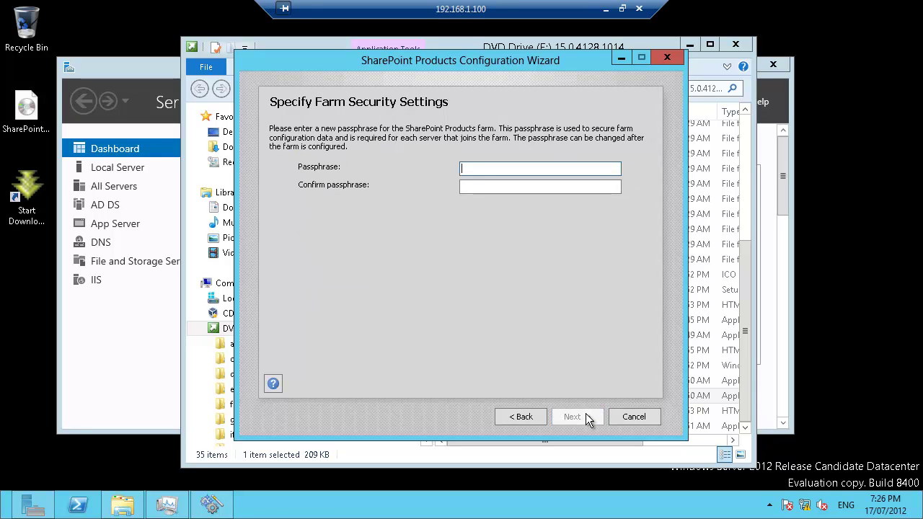
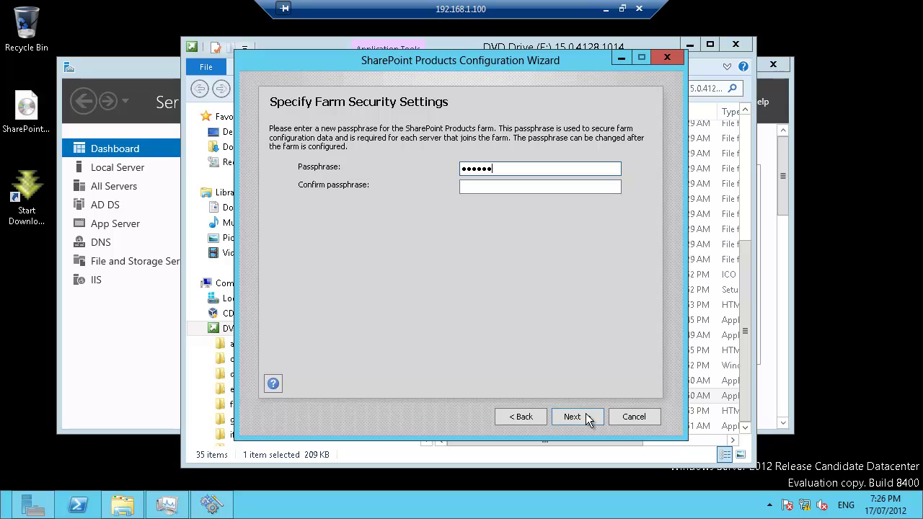
- Enter and confirm the farm security passphrase
key(Tab)
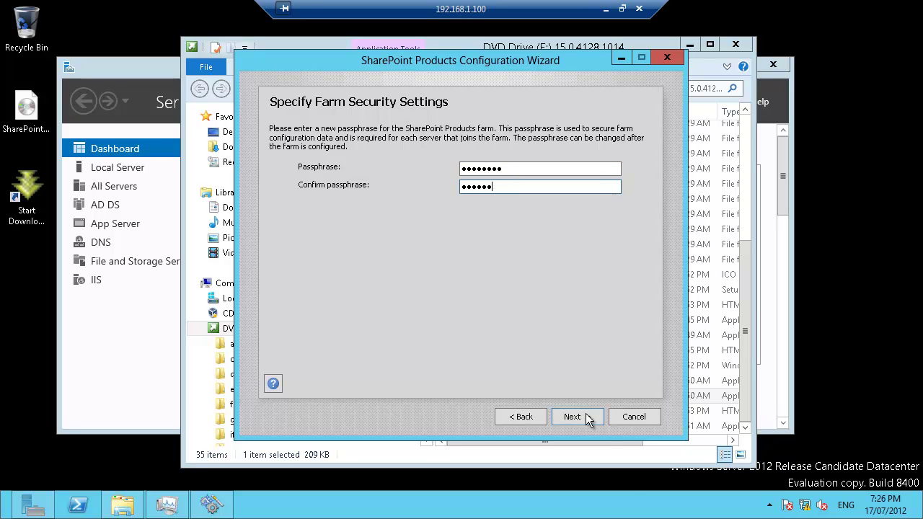
click(580, 417)
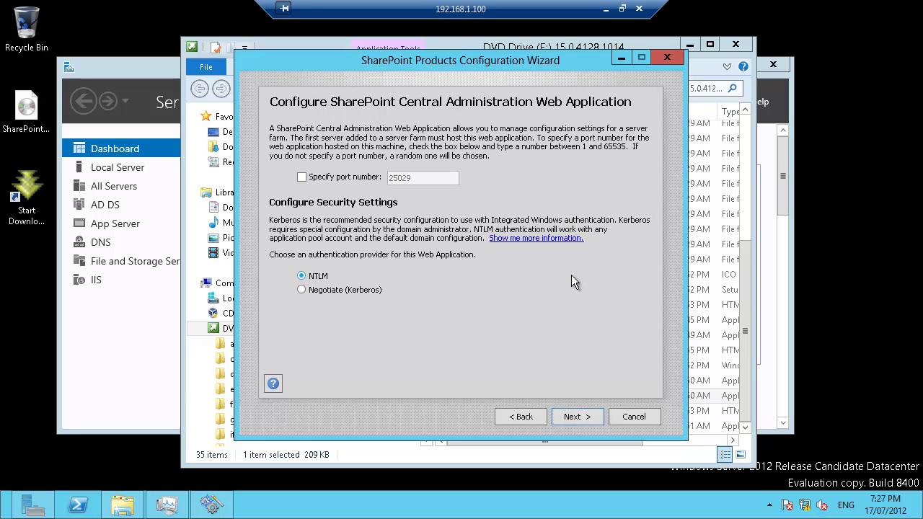
- Host Central Administration on port 2013 with NTLM authentication
click(306, 178)
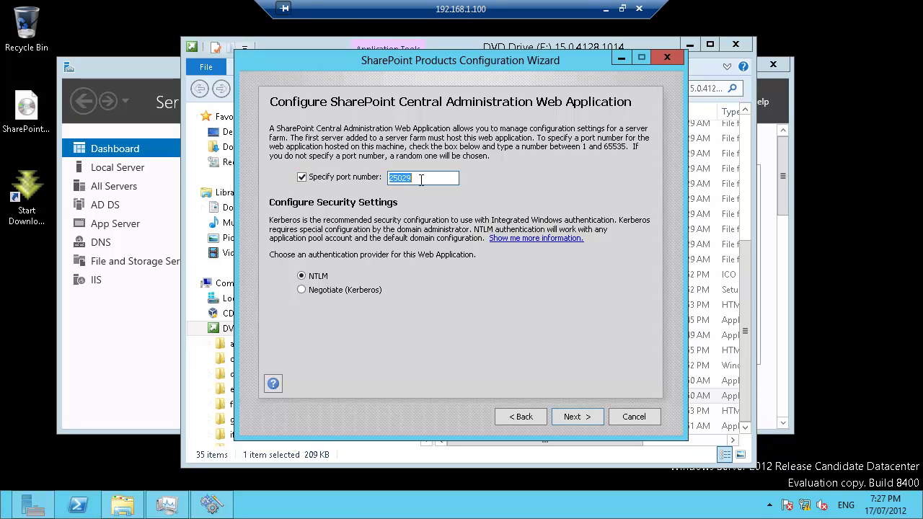
text(2013)
click(575, 415)
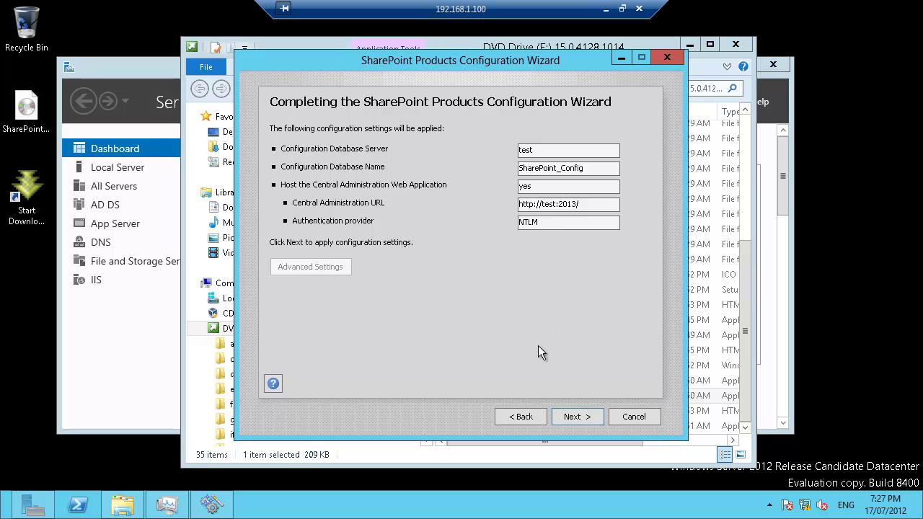
click(570, 419)
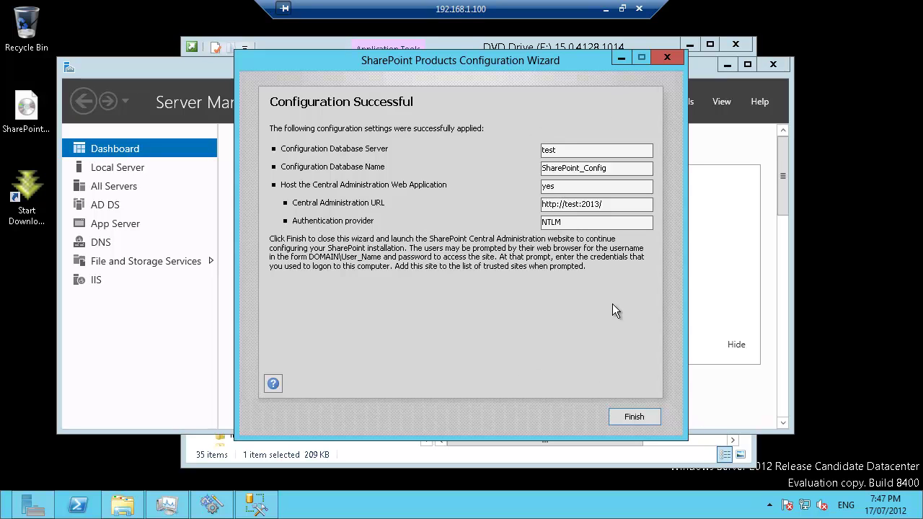
- Finish the wizard, then refresh SSMS to confirm SharePoint_Config and SharePoint_AdminContent exist on TEST
click(633, 417)
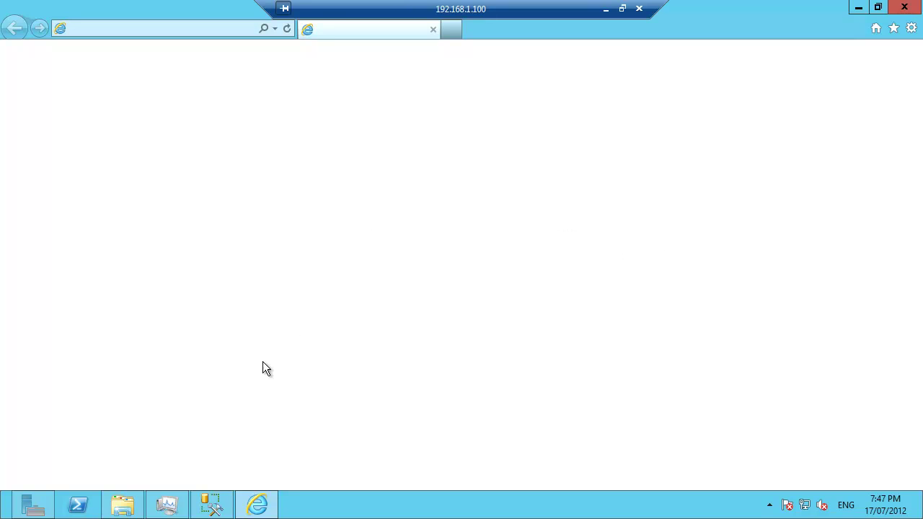
click(211, 504)
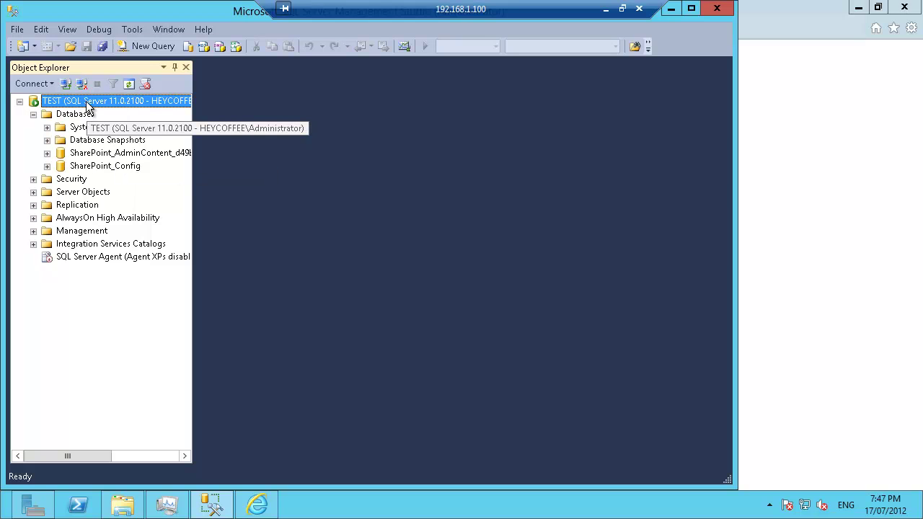
key(F5)
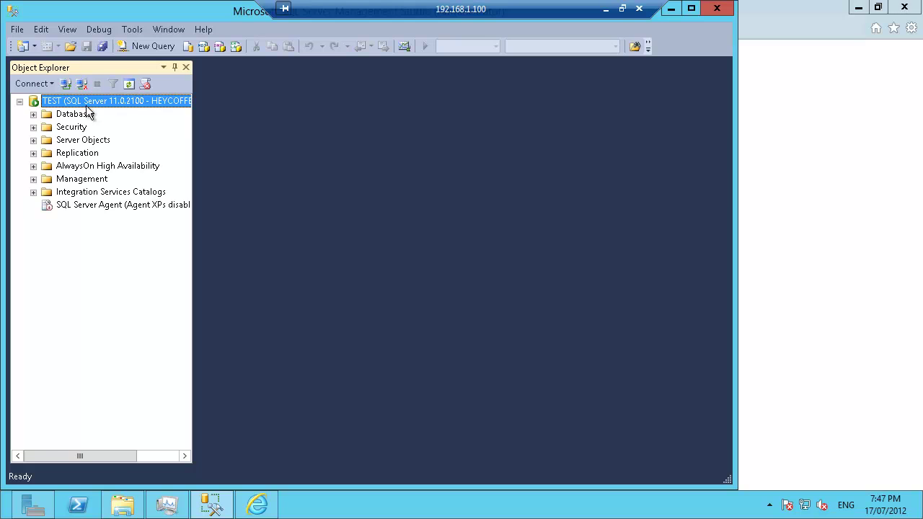
click(34, 115)
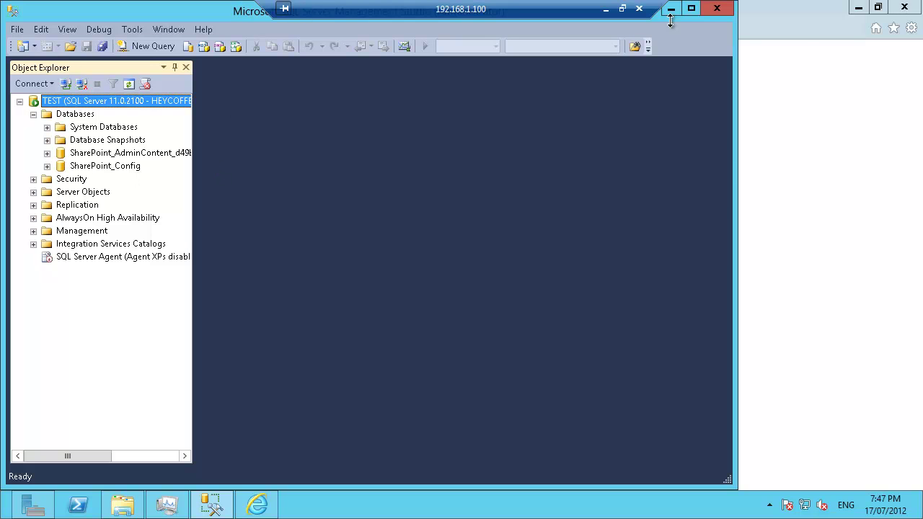
- Return to the loading Central Administration page and briefly check running processes in Task Manager
click(793, 12)
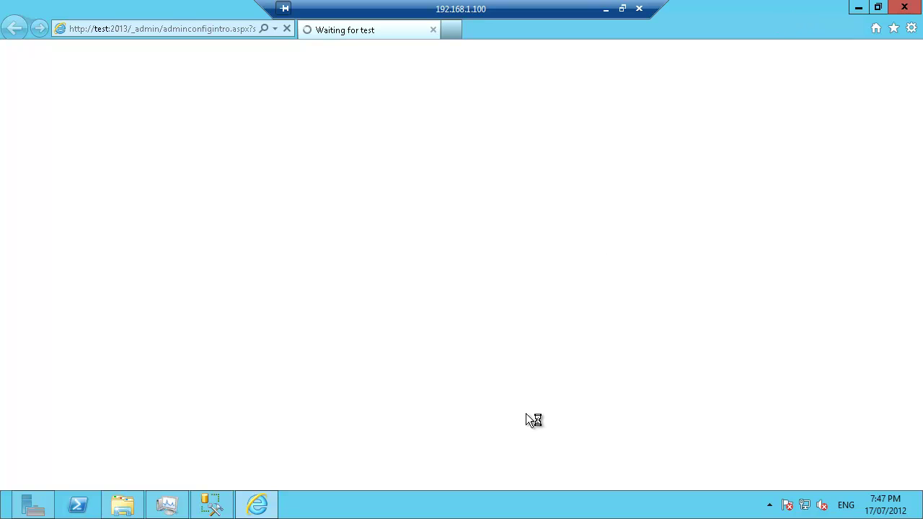
right_click(430, 510)
click(469, 462)
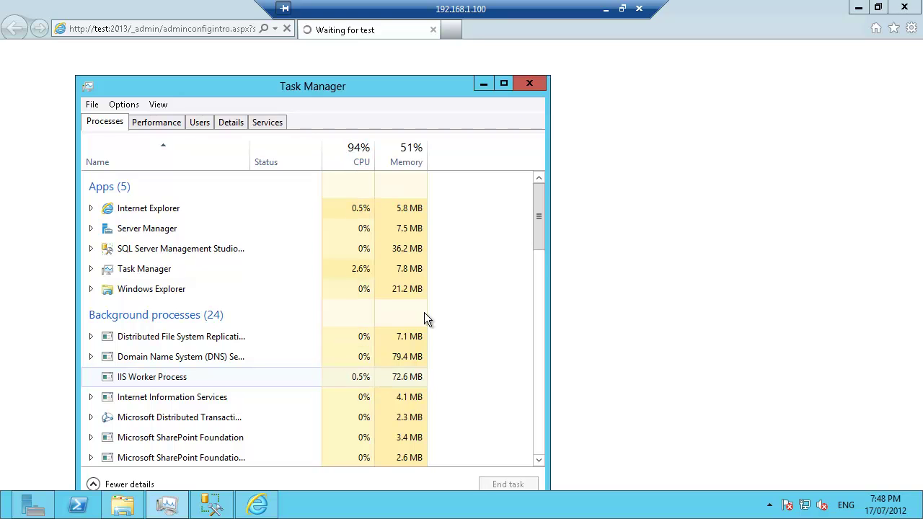
key(alt+F4)
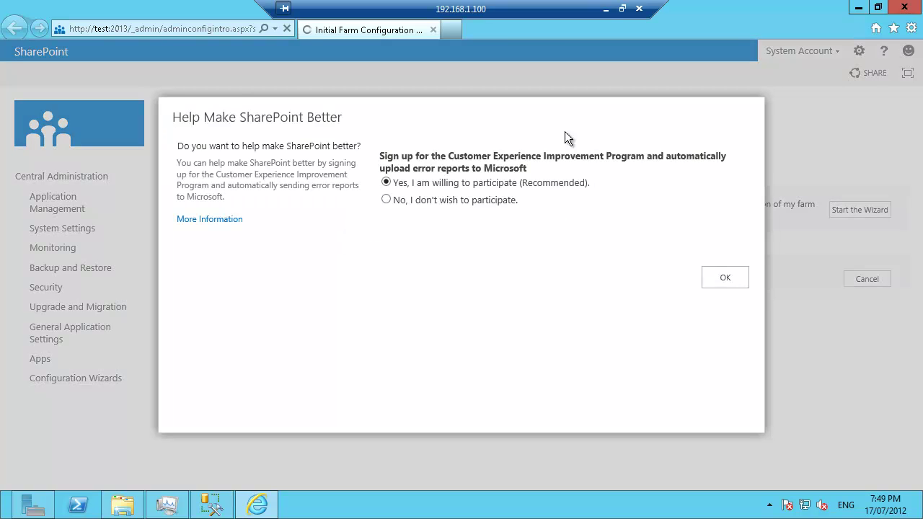
- Accept 'Yes, I am willing to participate' in the Help Make SharePoint Better prompt
click(726, 279)
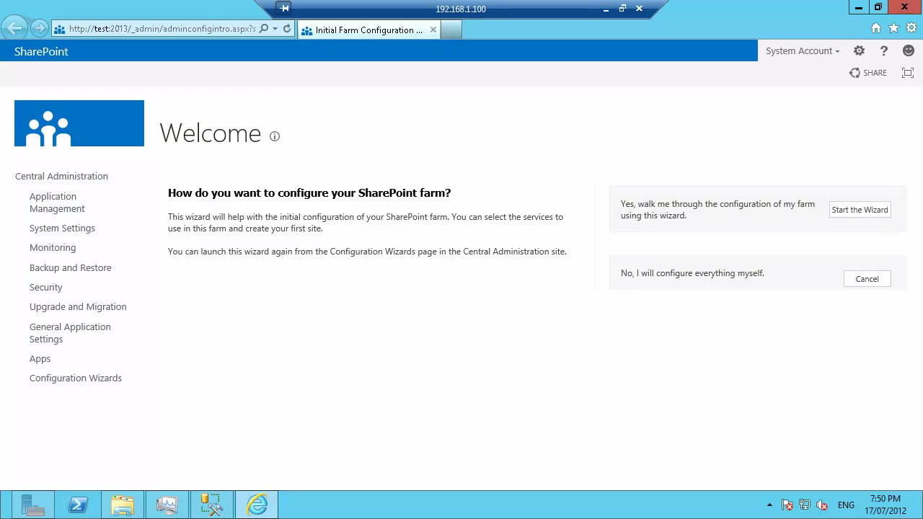
- Start the Initial Farm Configuration wizard from the Welcome page
click(872, 216)
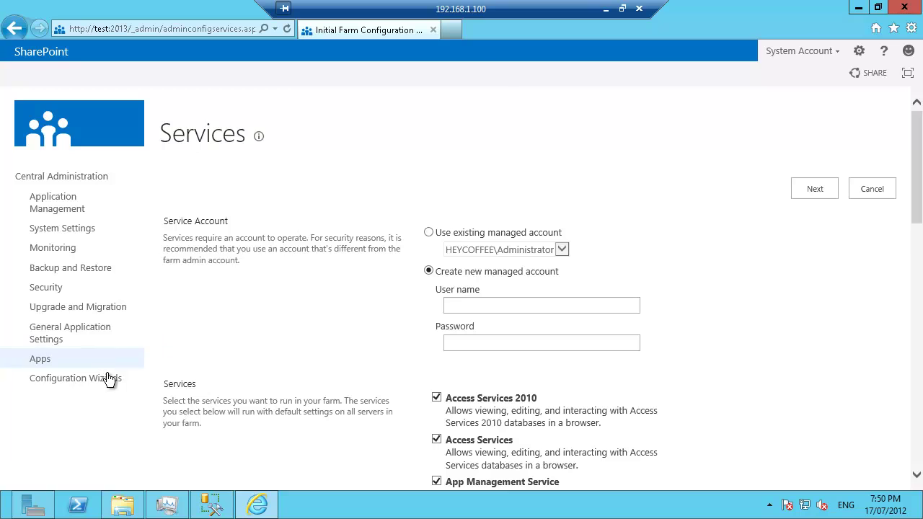
- Use the existing managed account for farm services, keep the default services checked, and submit
click(506, 306)
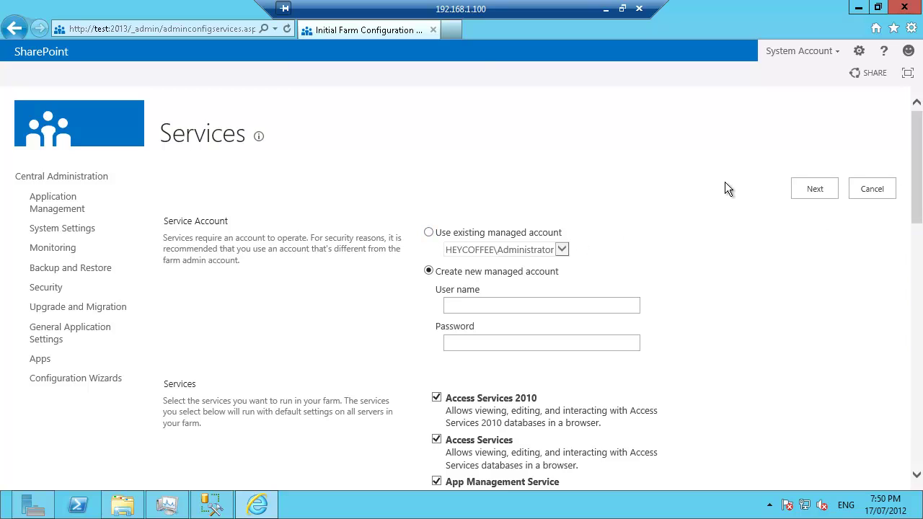
click(429, 233)
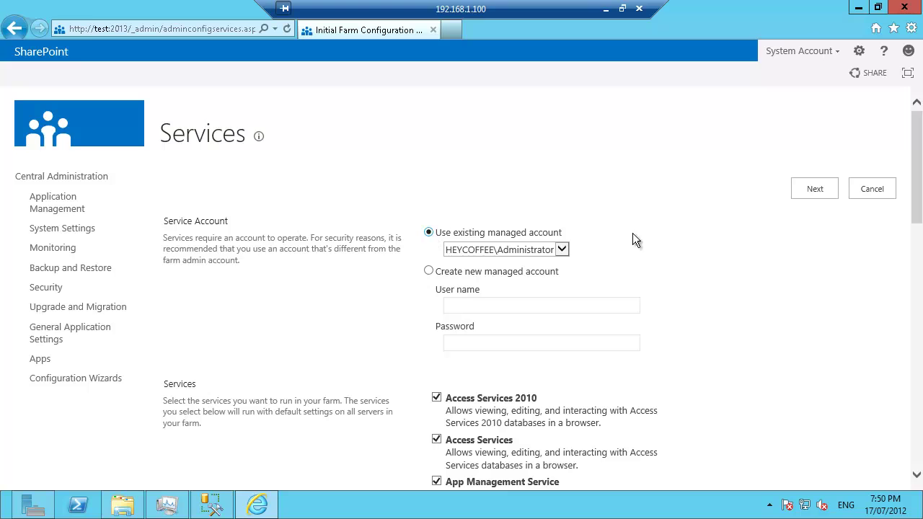
drag(914, 185, 920, 250)
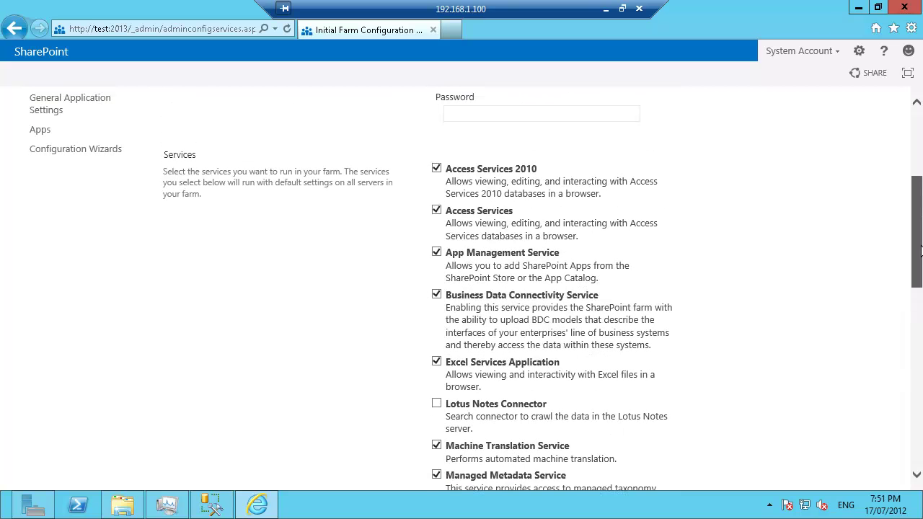
drag(920, 250, 919, 352)
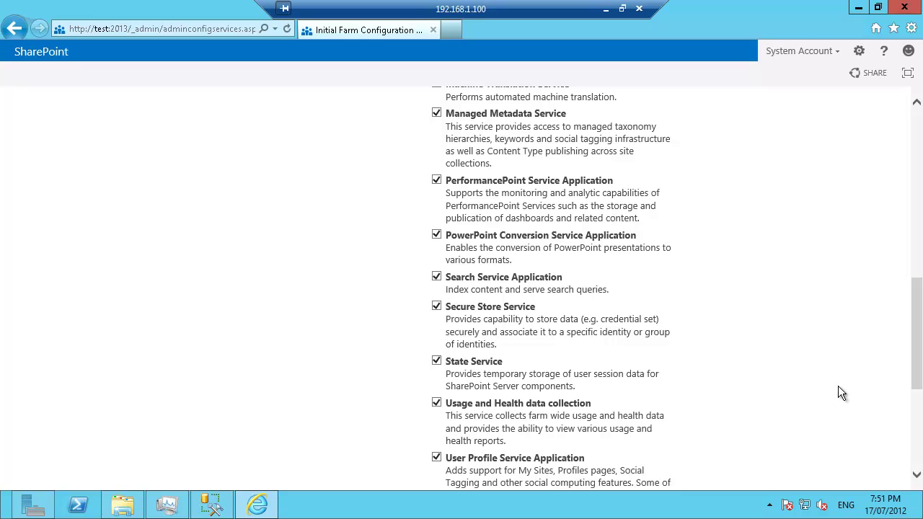
drag(915, 377, 918, 442)
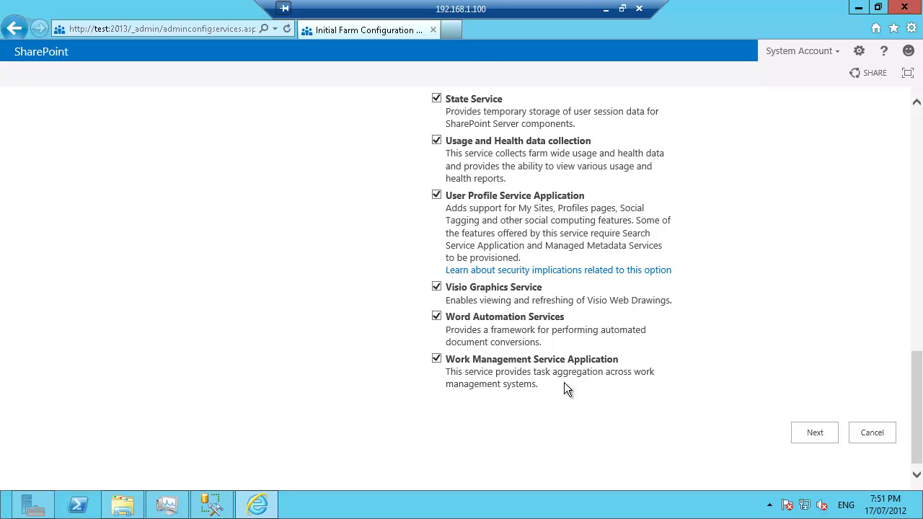
click(814, 432)
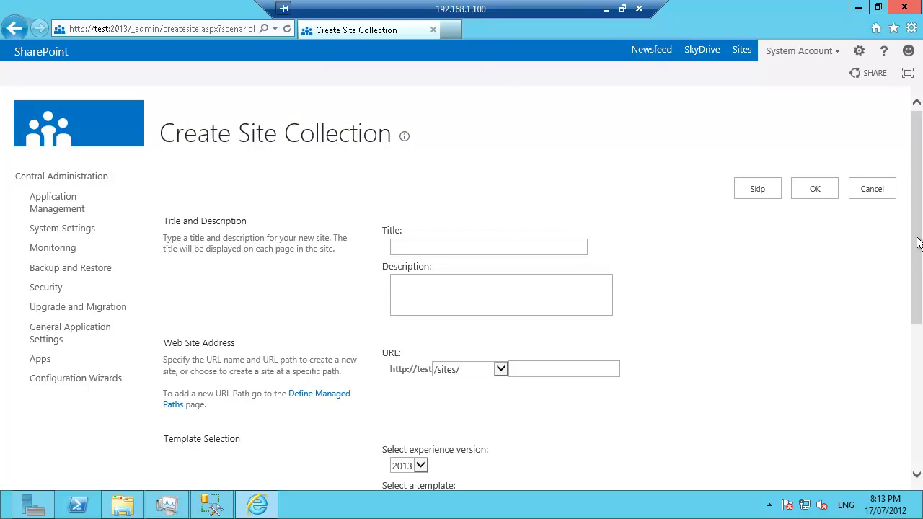
scroll(917, 283, down, 1)
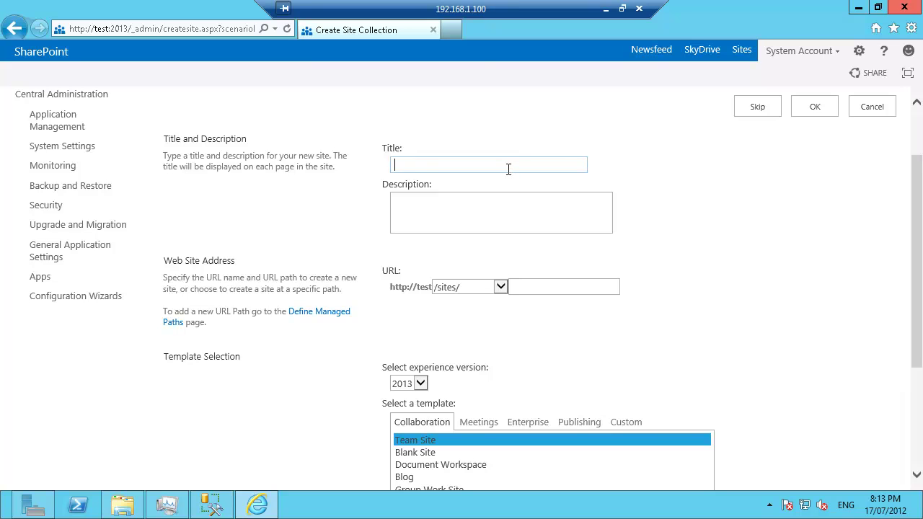
text(HomeH)
key(BackSpace)
click(548, 285)
text(home)
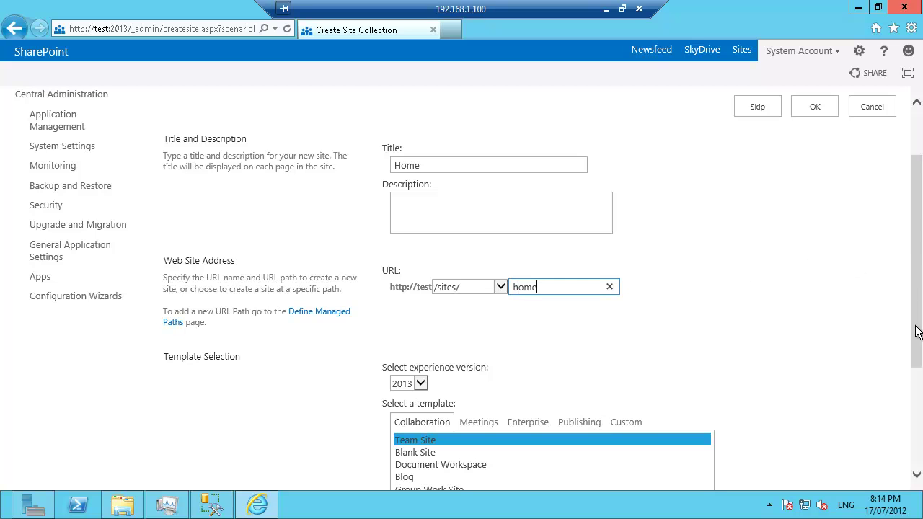
scroll(916, 367, down, 3)
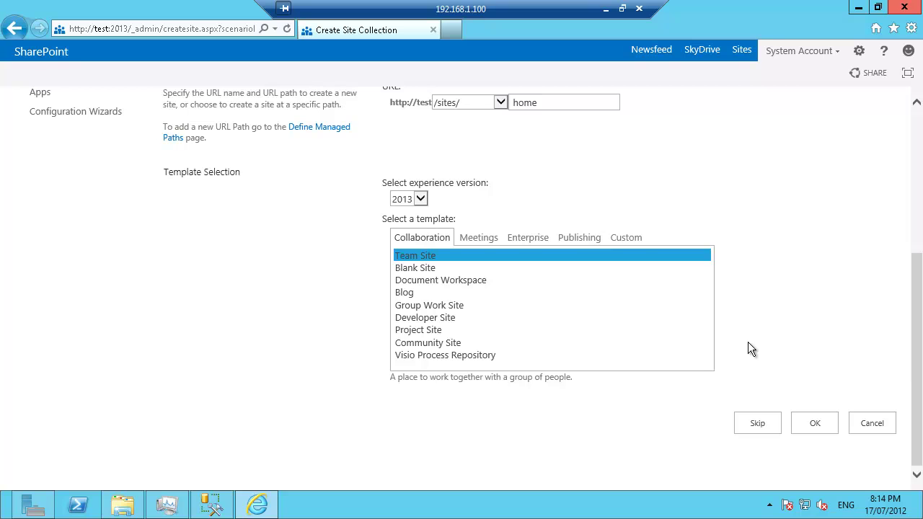
- Keep experience version 2013, pick the Team Site template, and create the Home site collection
click(421, 200)
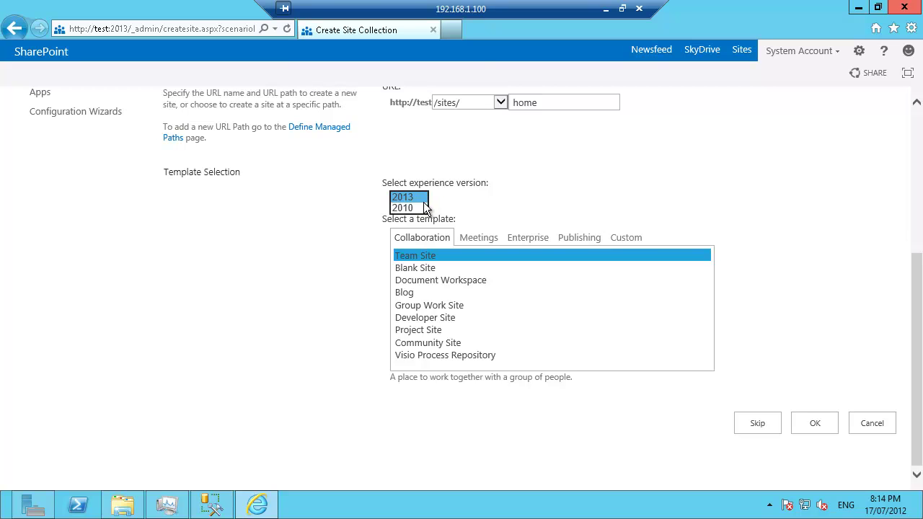
click(423, 195)
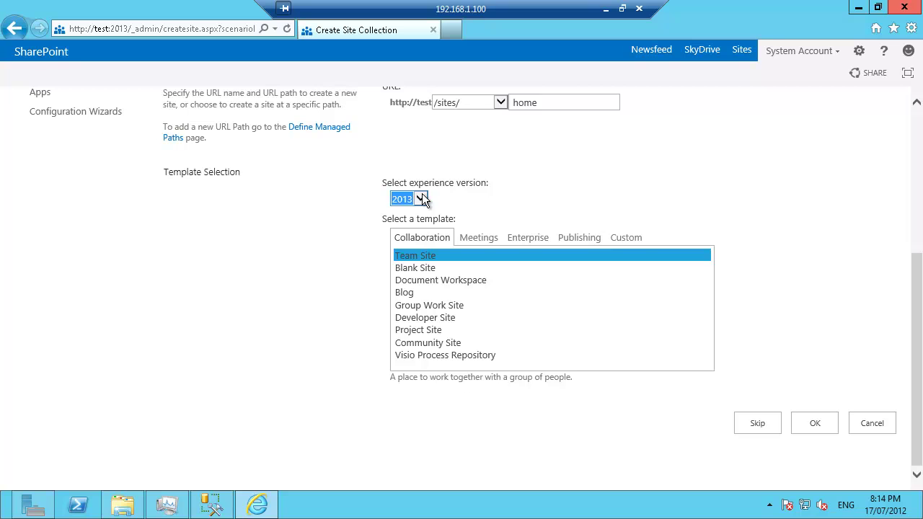
click(575, 194)
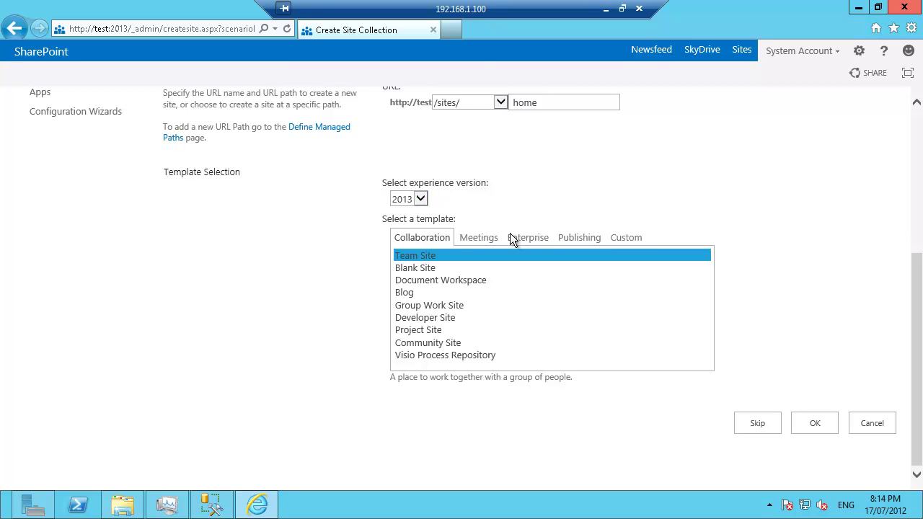
click(408, 257)
click(814, 424)
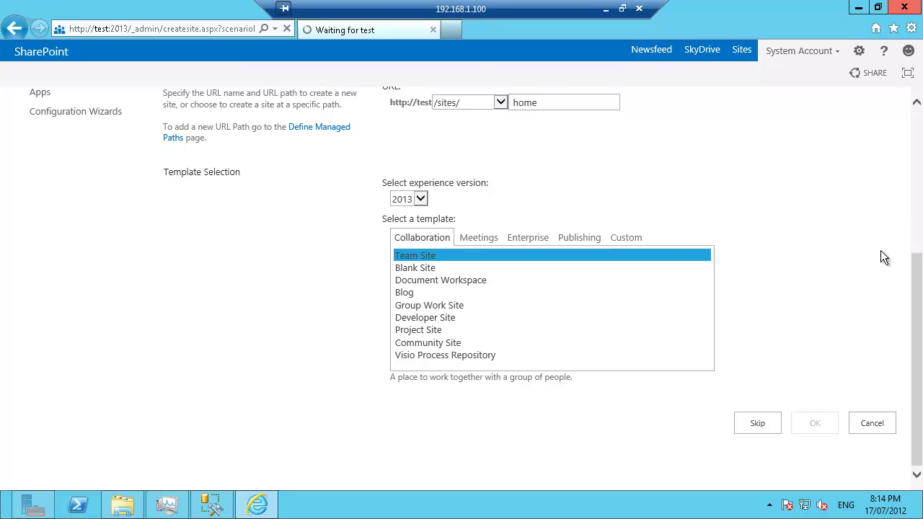
- Scroll through the completion page listing the Home site and the provisioned service applications
drag(916, 281, 908, 124)
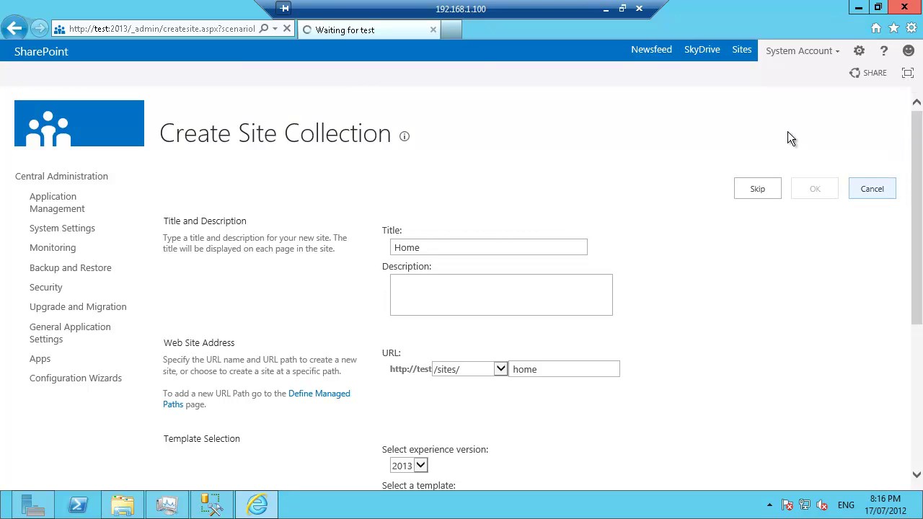
scroll(917, 234, down, 3)
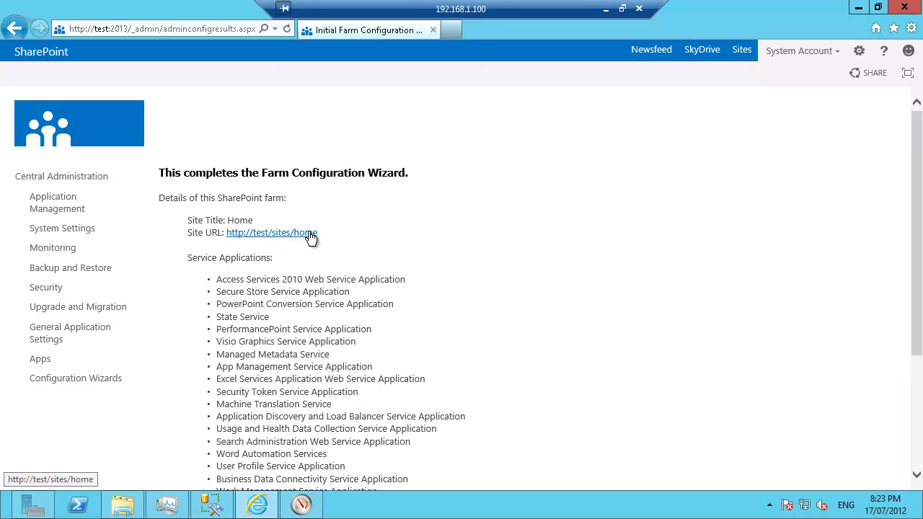
click(313, 261)
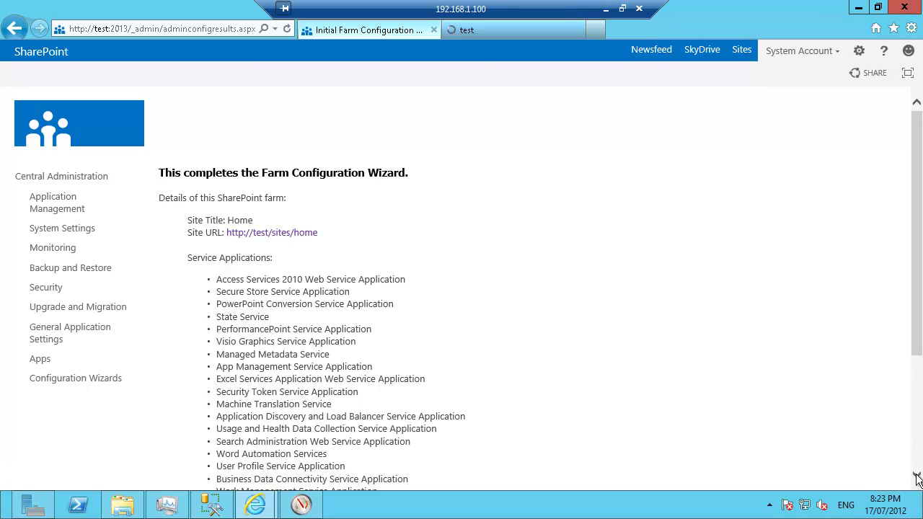
scroll(917, 364, down, 1)
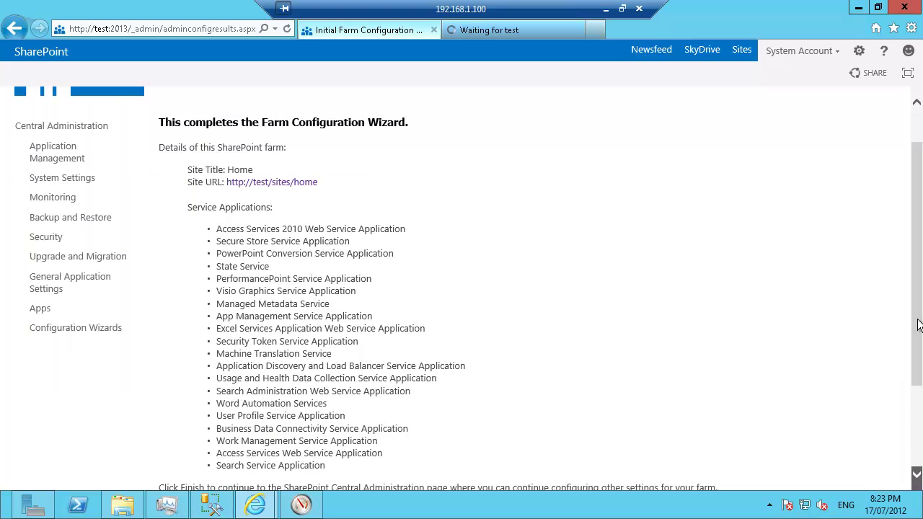
drag(916, 318, 916, 405)
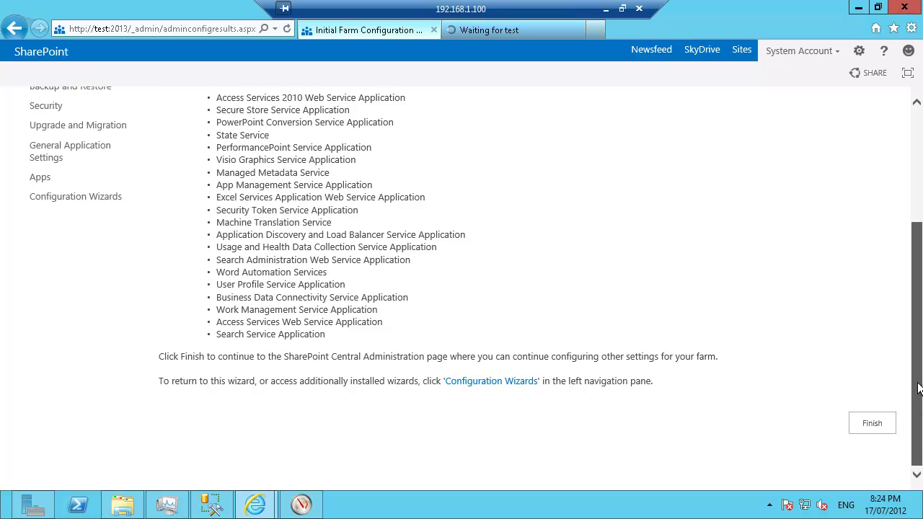
drag(916, 378, 916, 358)
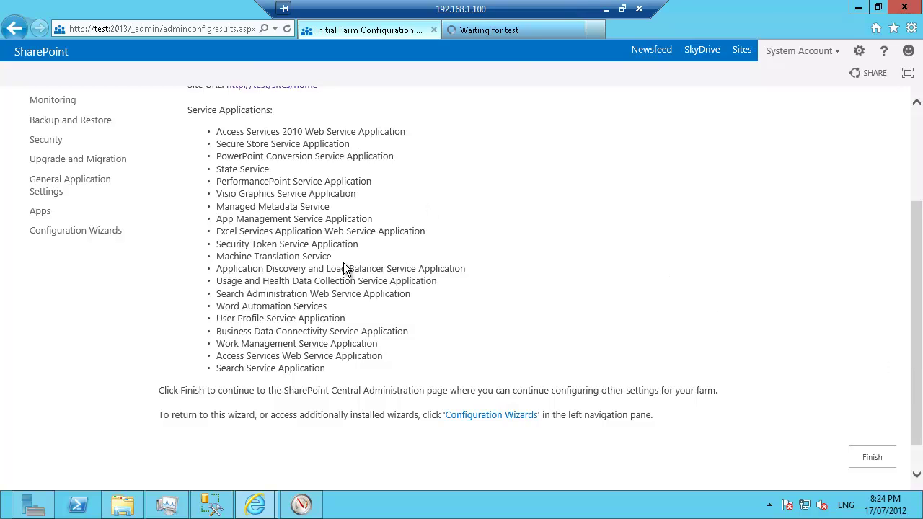
click(864, 453)
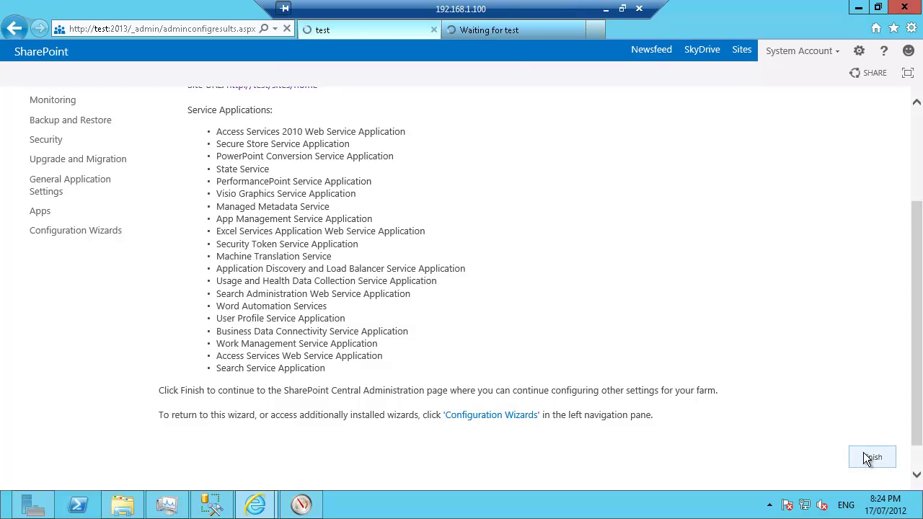